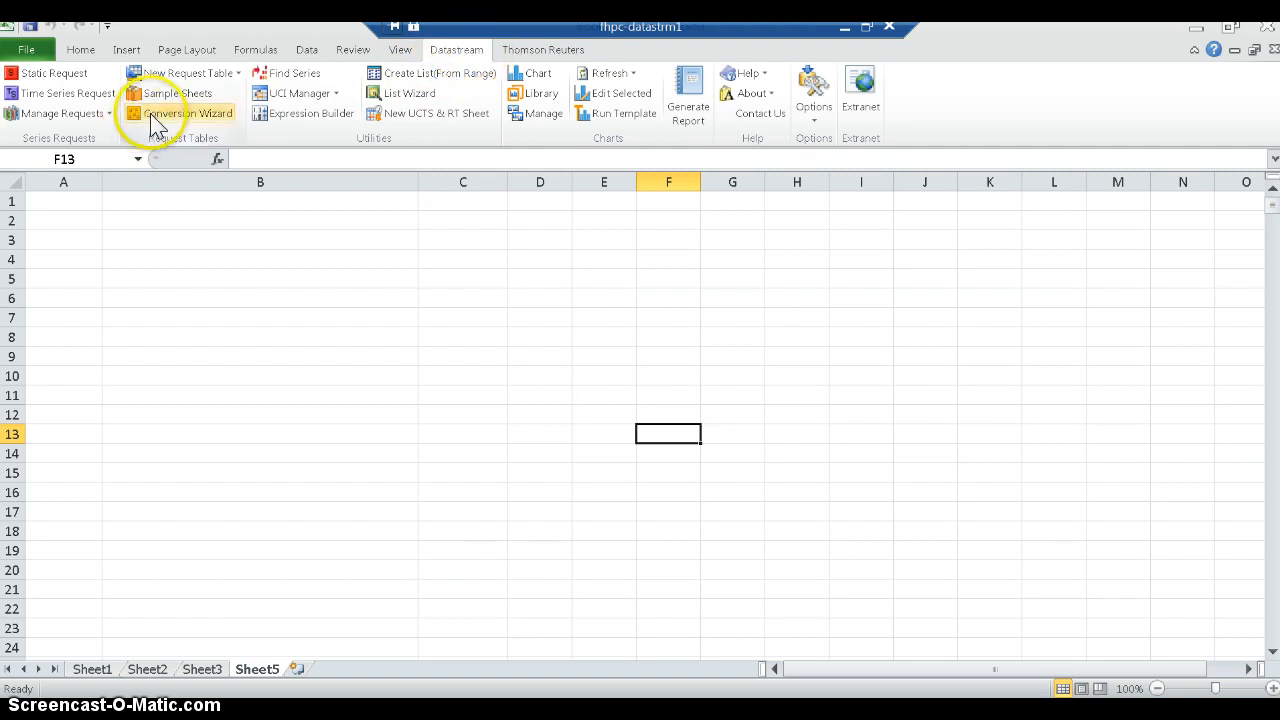
Step: Start a new Datastream time series request and open the series search for it
{"action": "left_click", "coordinate": [52, 92]}
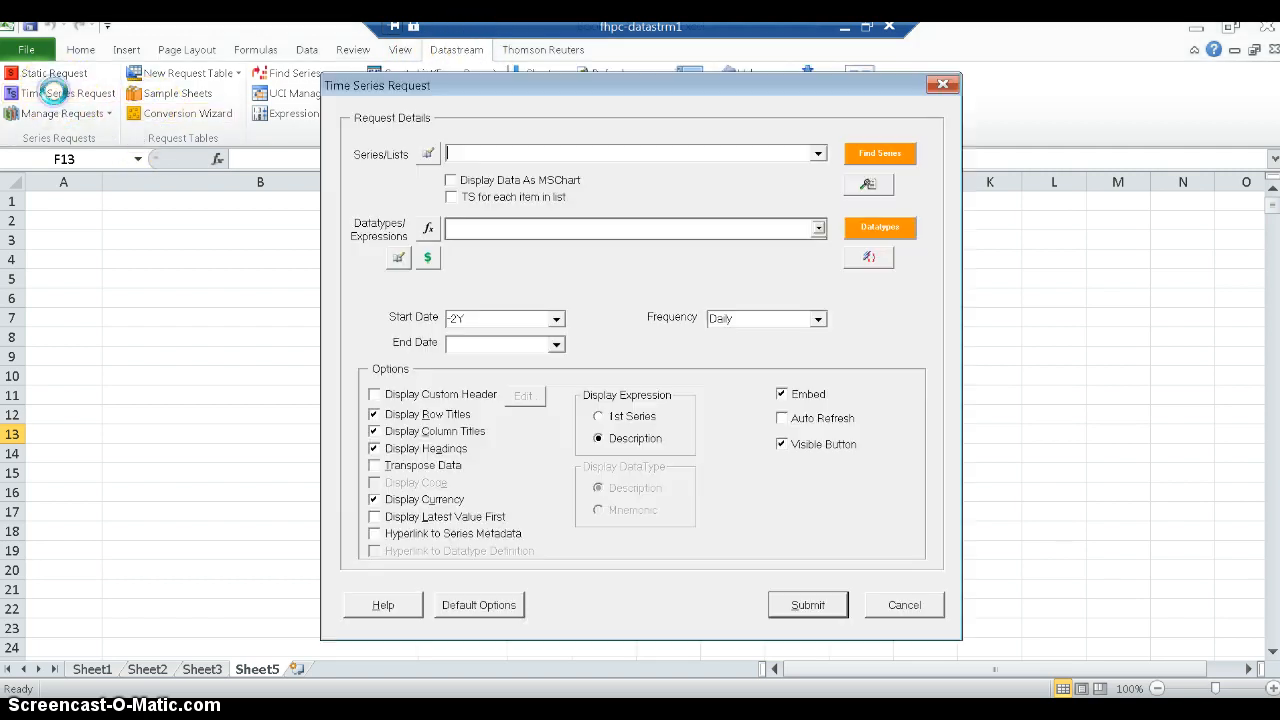
{"action": "left_click", "coordinate": [502, 155]}
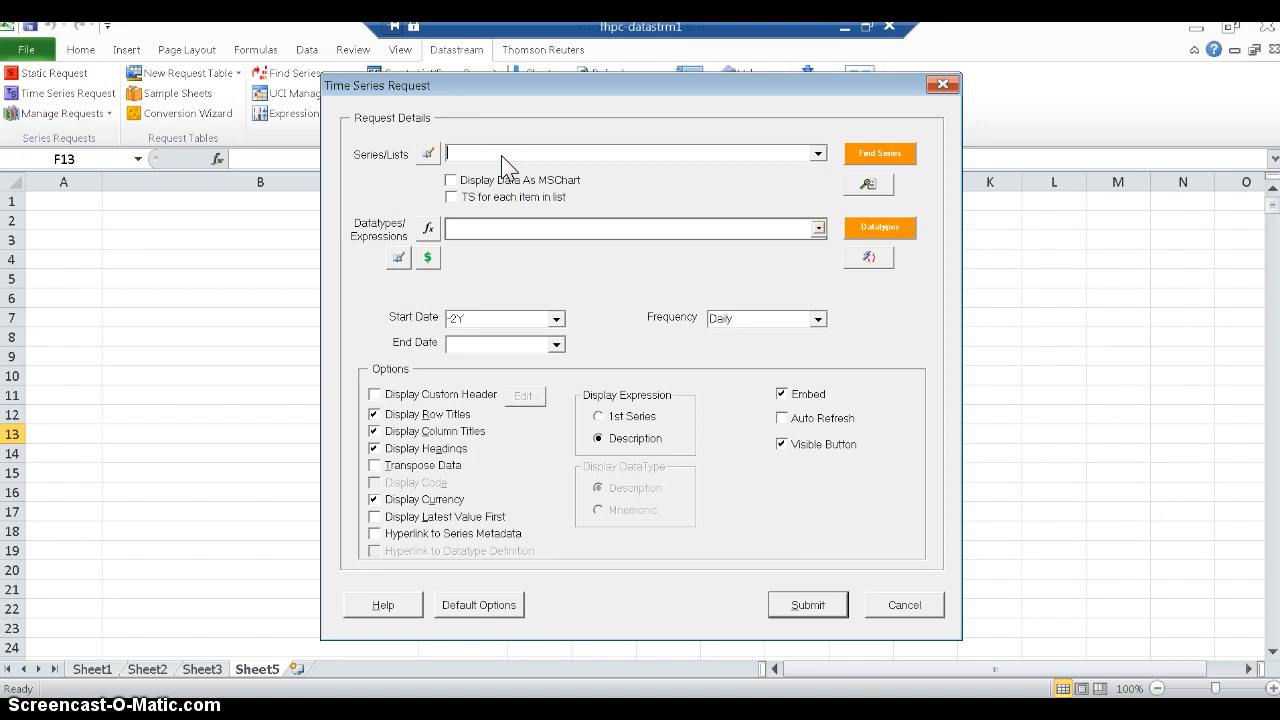
{"action": "left_click", "coordinate": [886, 153]}
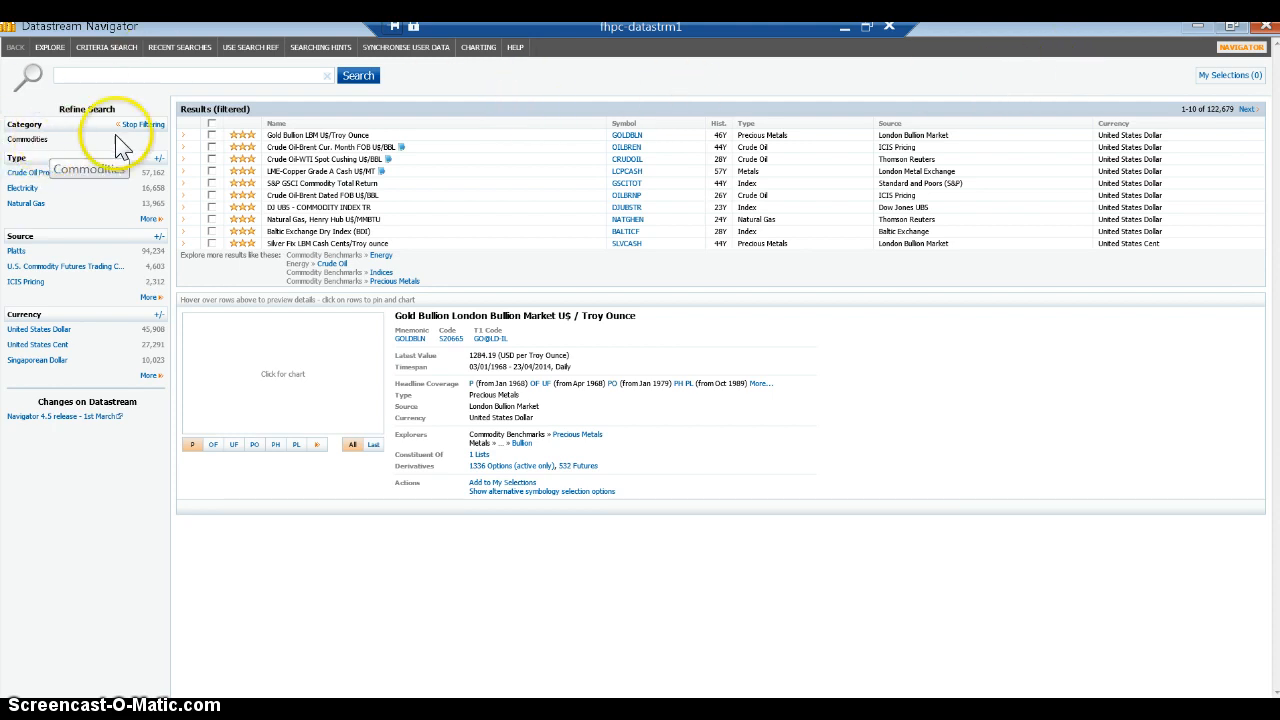
Step: Clear the existing Commodities filter and restrict the series search to the Exchange Rates category
{"action": "left_click", "coordinate": [328, 77]}
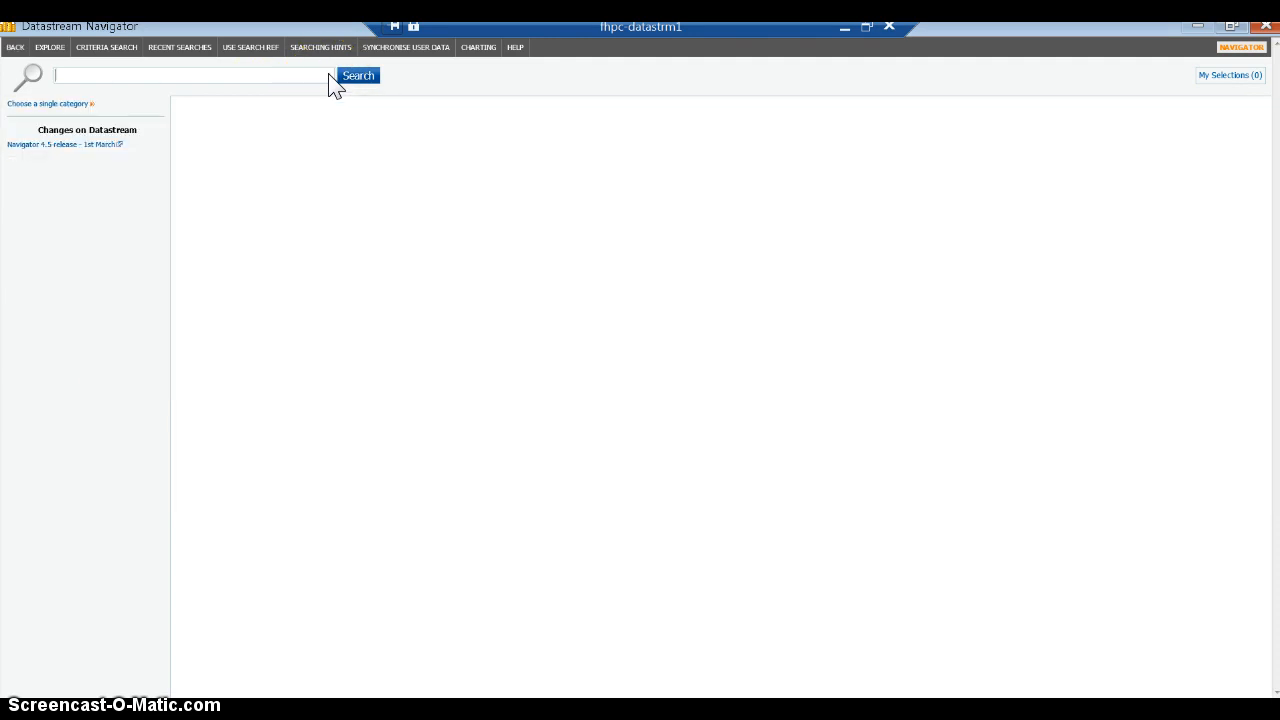
{"action": "left_click", "coordinate": [52, 104]}
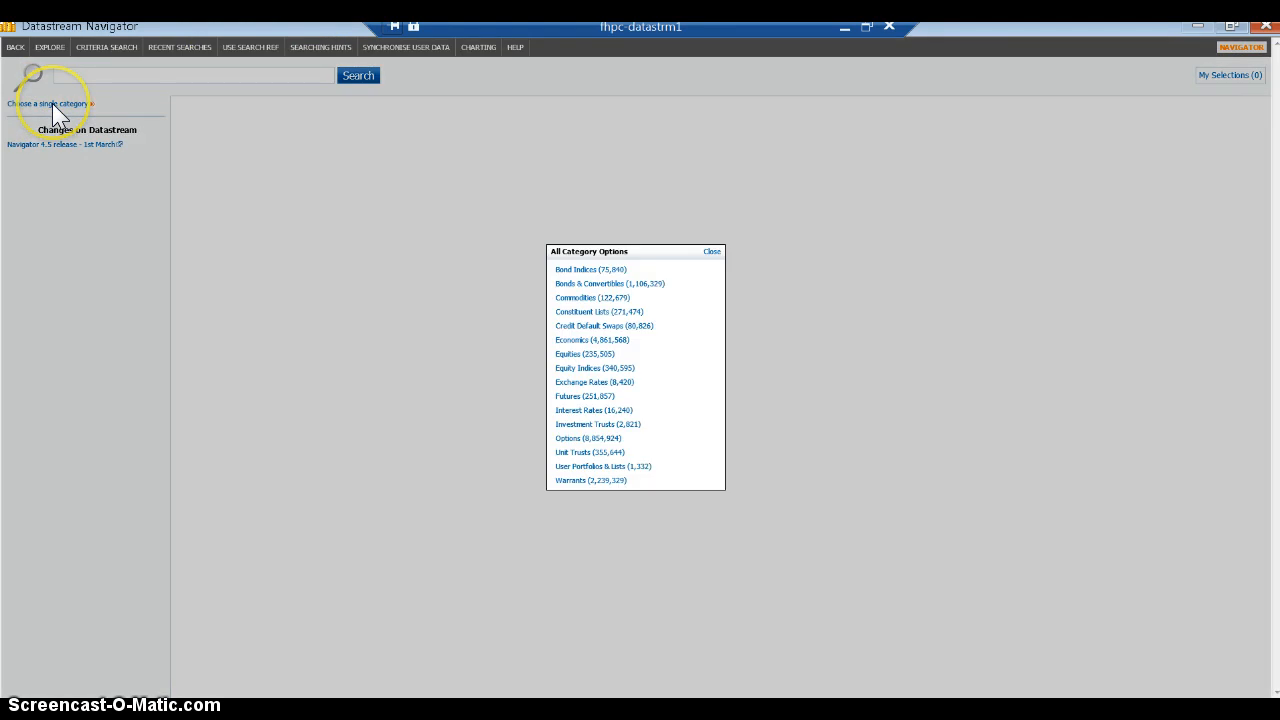
{"action": "left_click", "coordinate": [584, 383]}
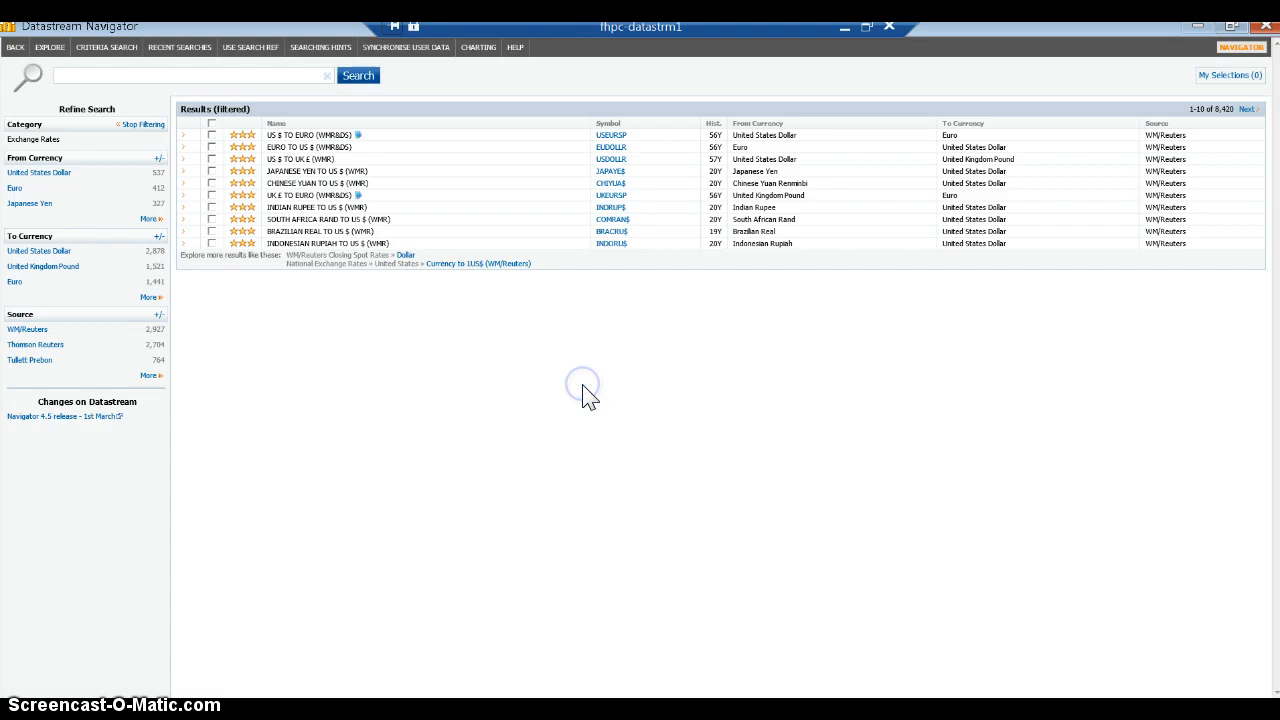
Step: Search the exchange rates for "china" and filter the results to Canadian Dollar as the target currency
{"action": "left_click", "coordinate": [130, 77]}
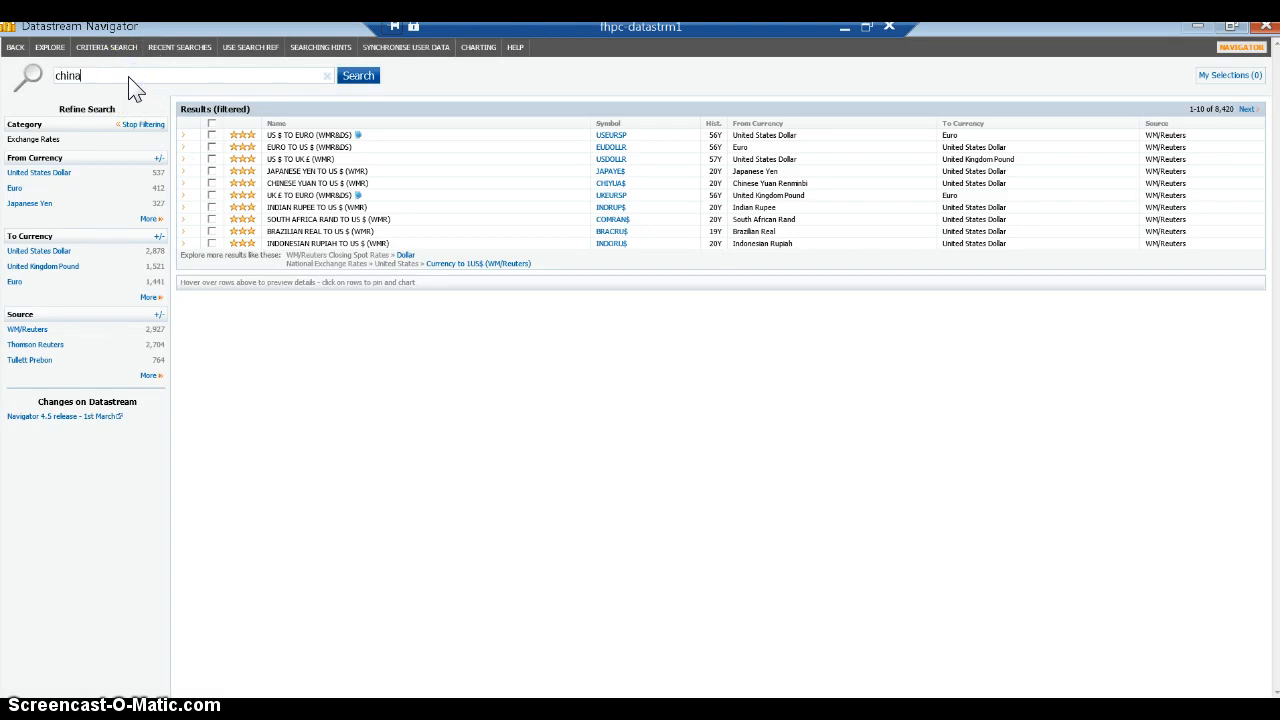
{"action": "left_click", "coordinate": [362, 78]}
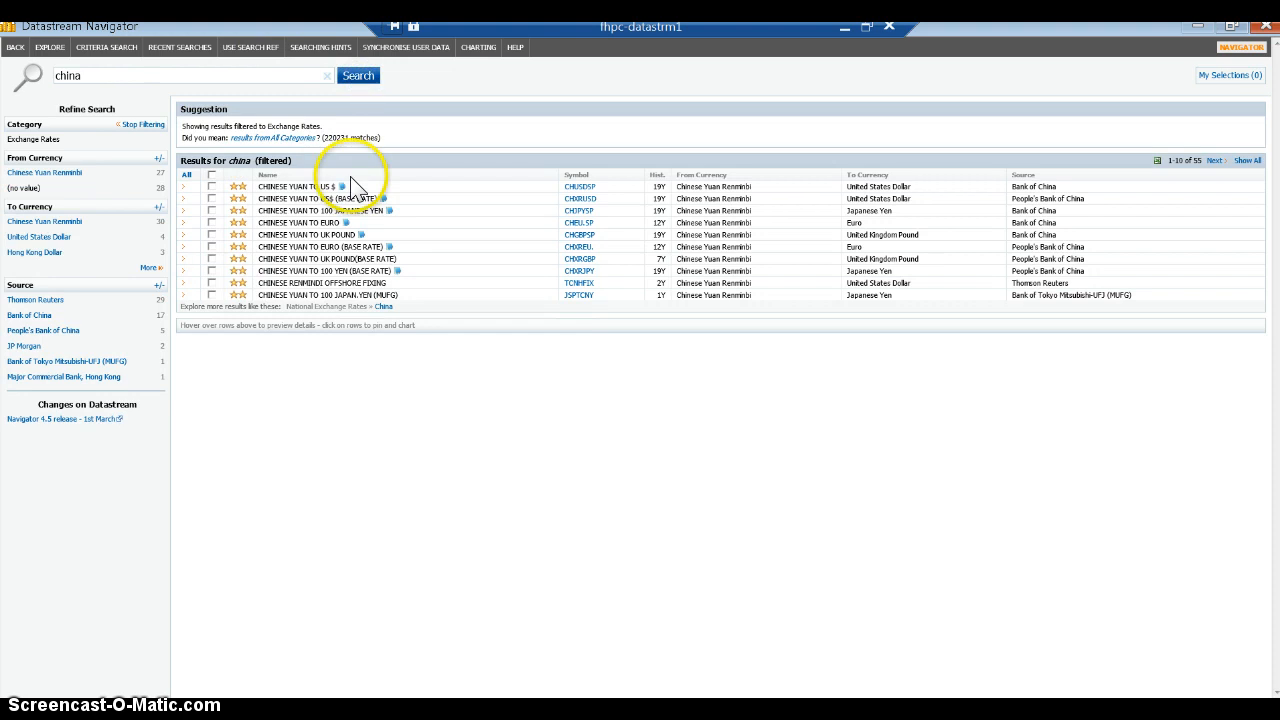
{"action": "mouse_move", "coordinate": [285, 189]}
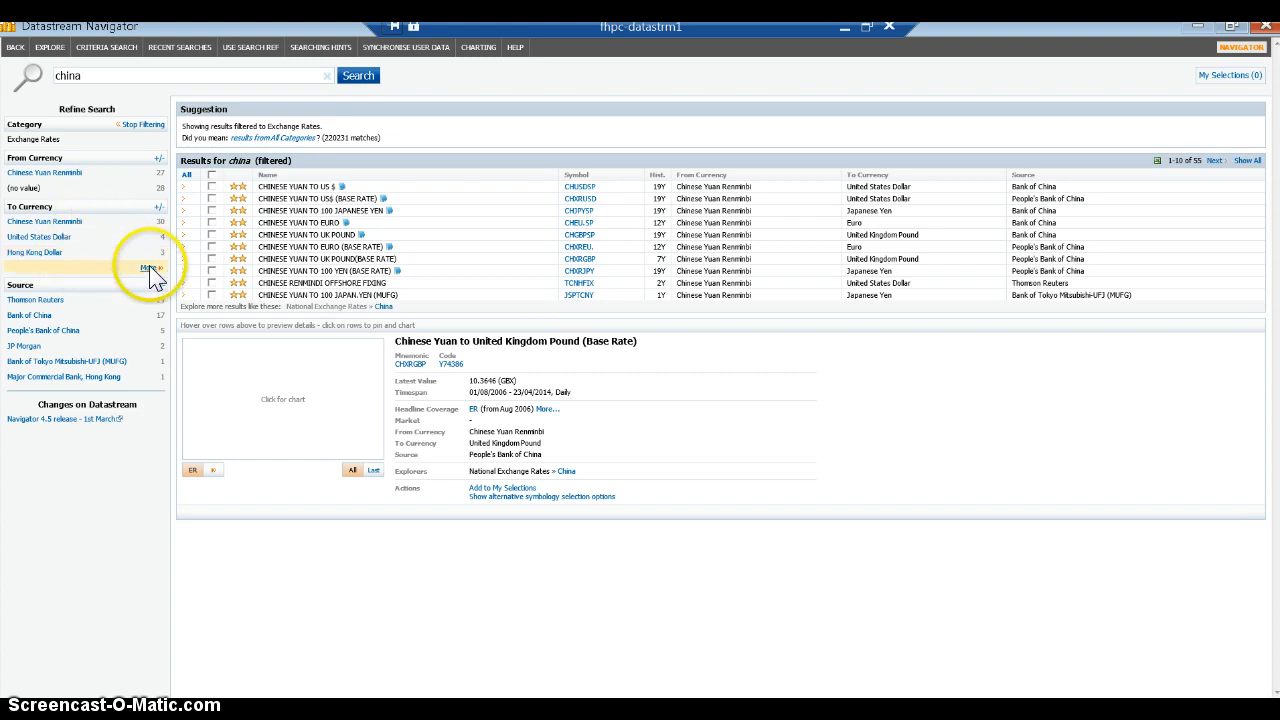
{"action": "left_click", "coordinate": [149, 268]}
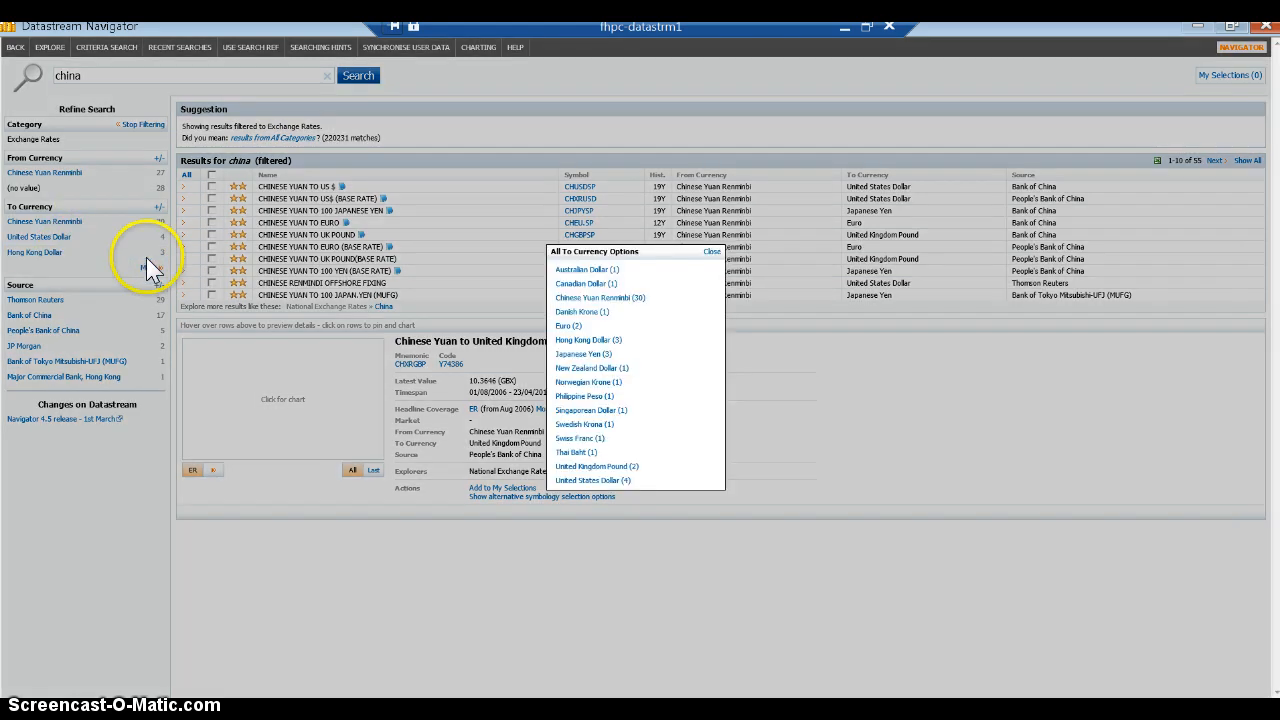
{"action": "left_click", "coordinate": [580, 284]}
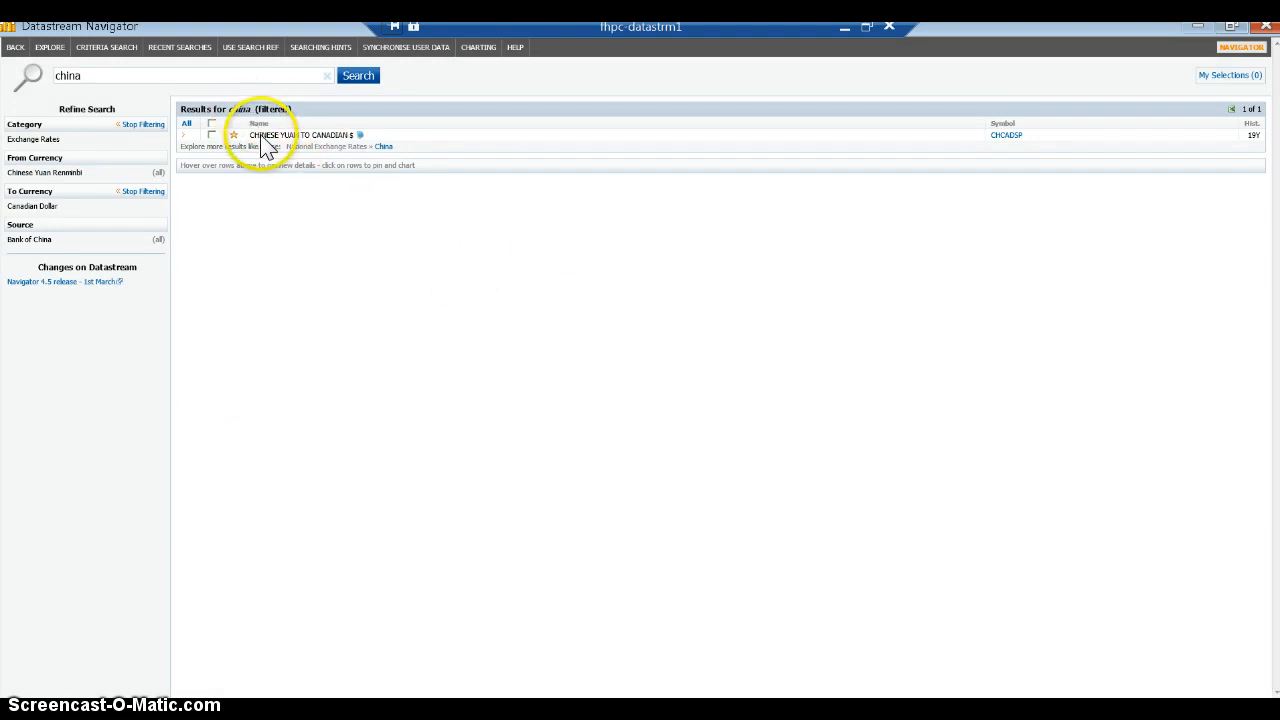
Step: Chart the Chinese Yuan to Canadian $ series, select it, and use its symbol CHCADSP in the time series request
{"action": "mouse_move", "coordinate": [262, 138]}
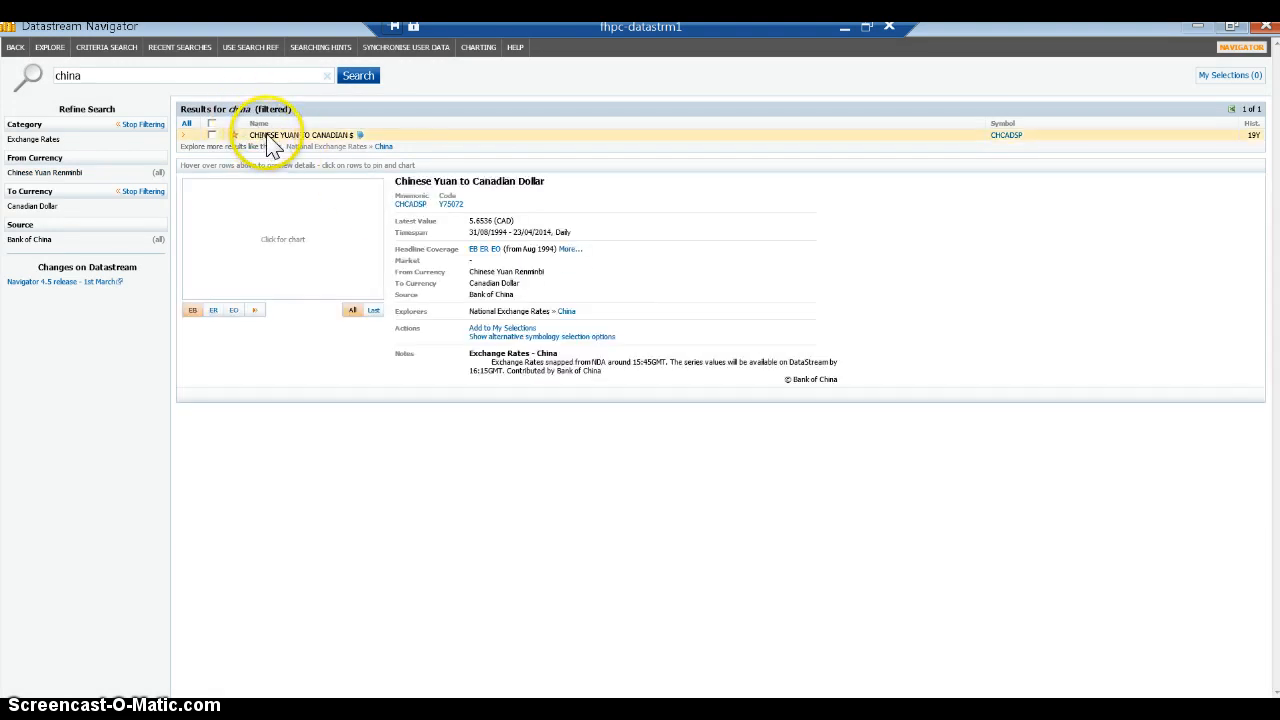
{"action": "left_click", "coordinate": [400, 137]}
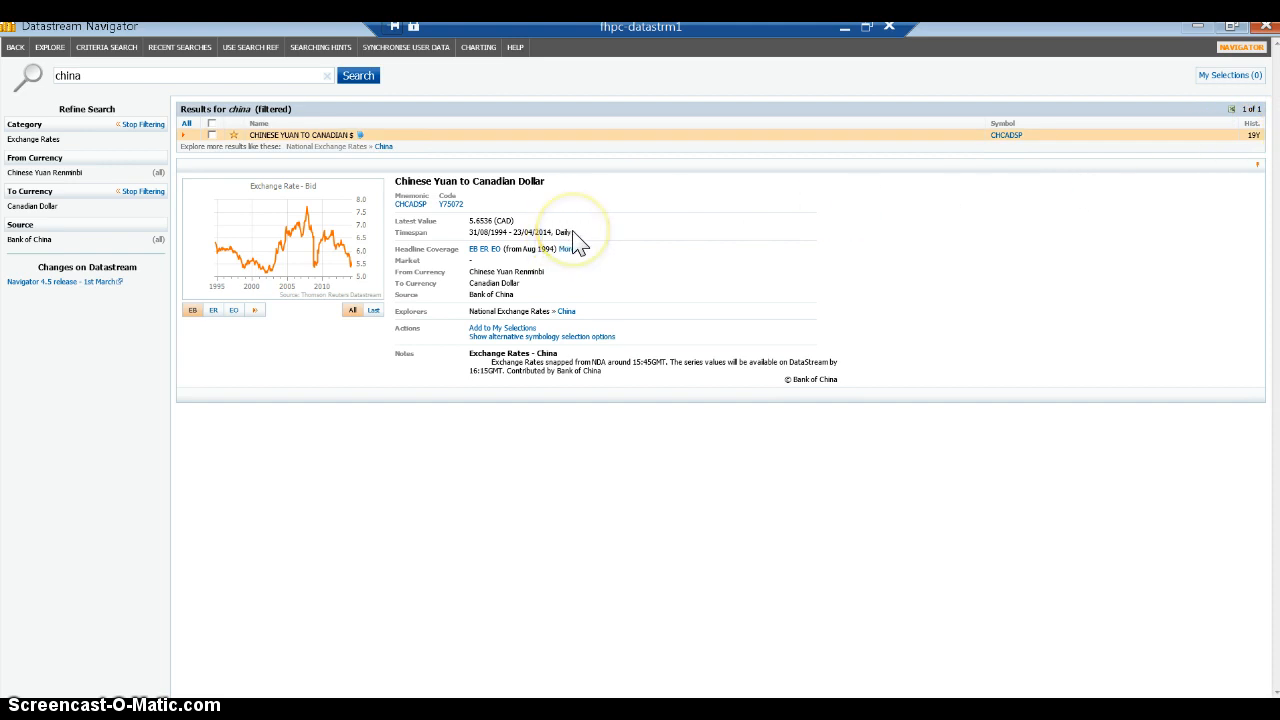
{"action": "left_click", "coordinate": [212, 135]}
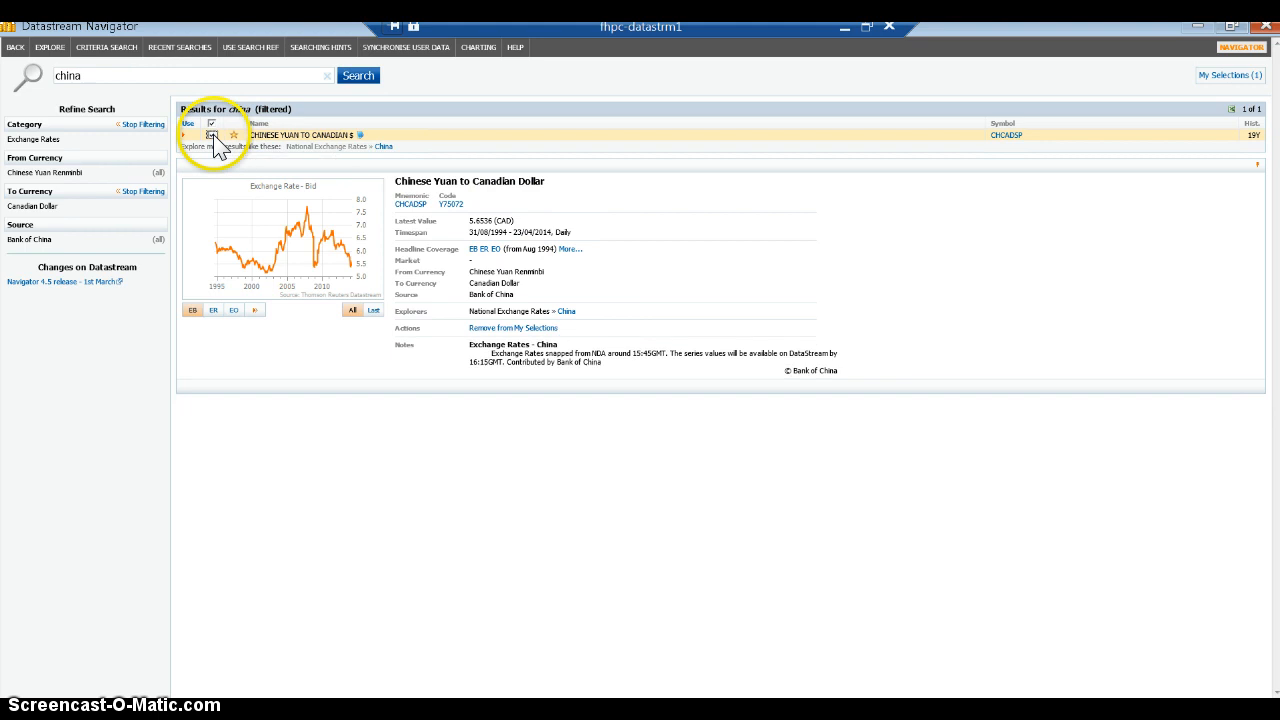
{"action": "left_click", "coordinate": [188, 135]}
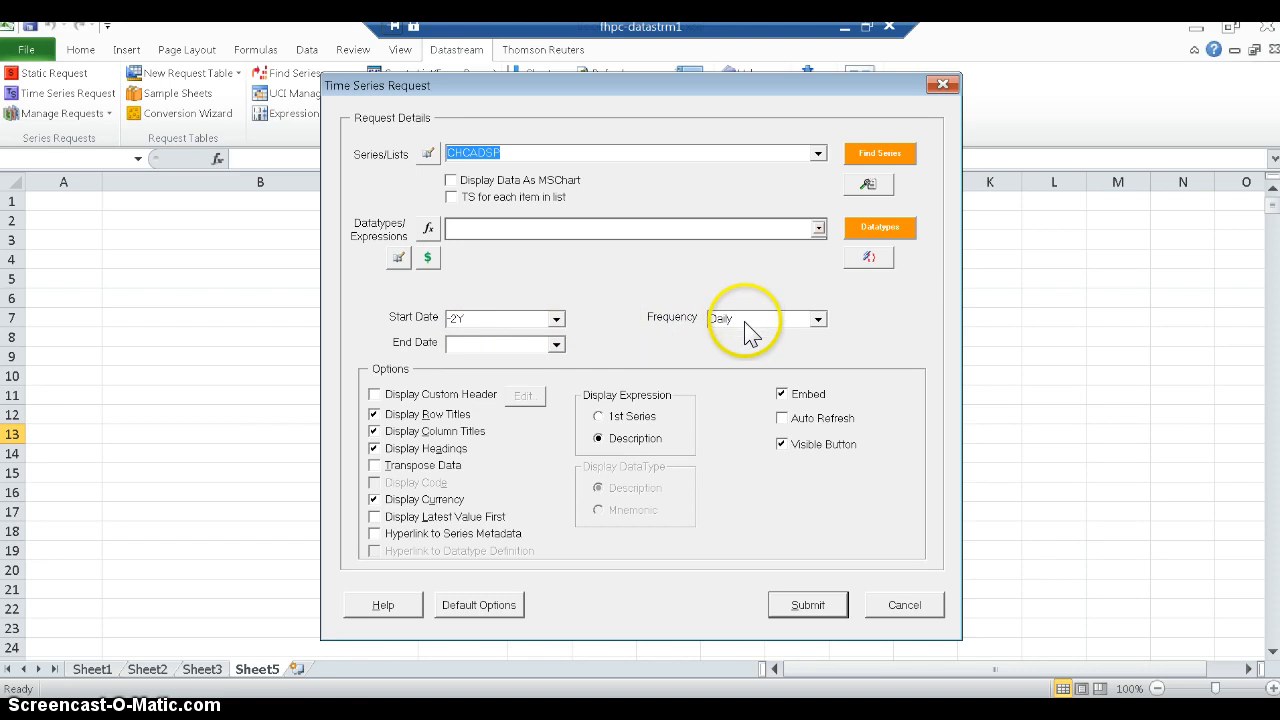
Step: Keep the frequency Daily, set the period from 8/12/2000 to 8/12/2010, and submit the time series request
{"action": "left_click", "coordinate": [820, 318]}
{"action": "left_click", "coordinate": [857, 318]}
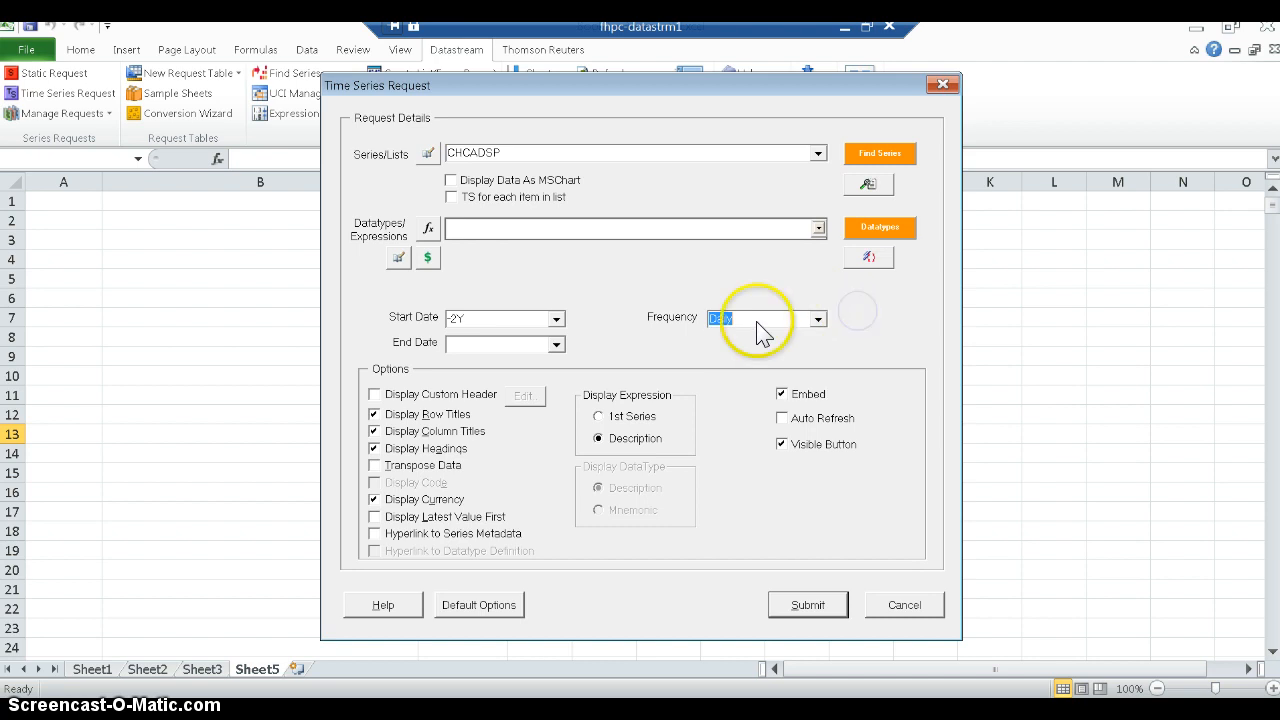
{"action": "left_click", "coordinate": [499, 318]}
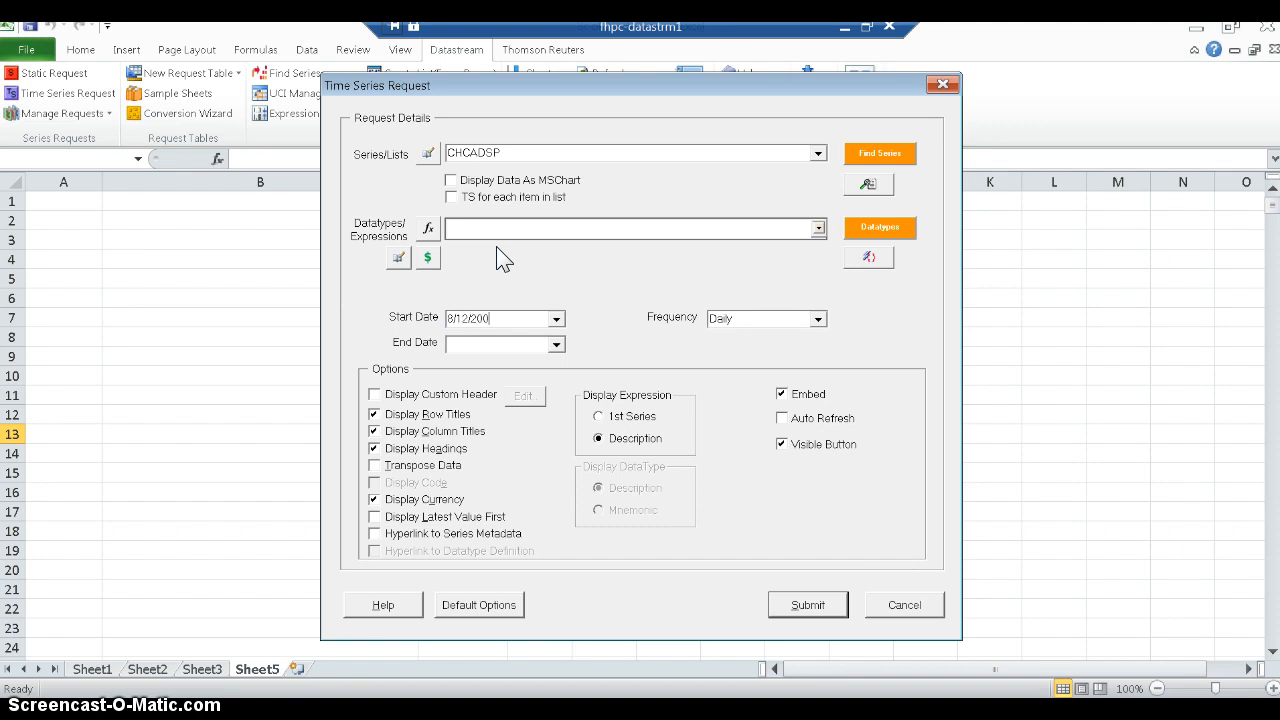
{"action": "left_click", "coordinate": [538, 343]}
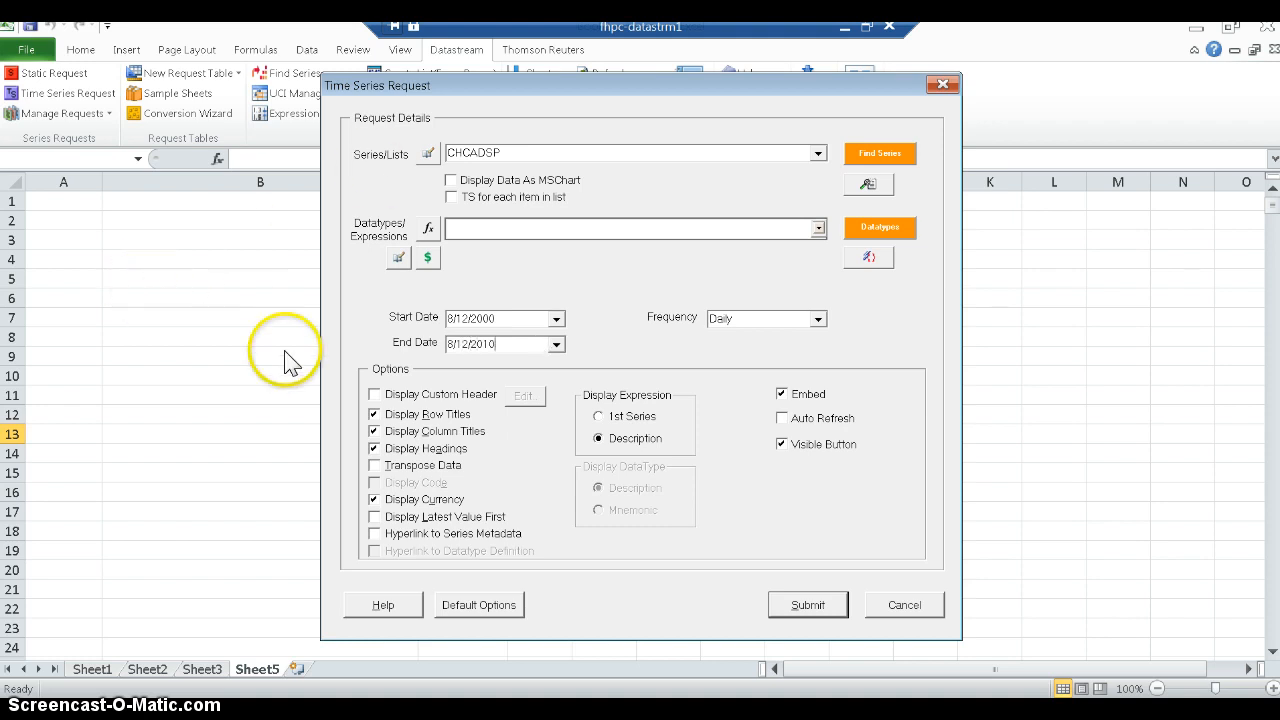
{"action": "left_click", "coordinate": [374, 448]}
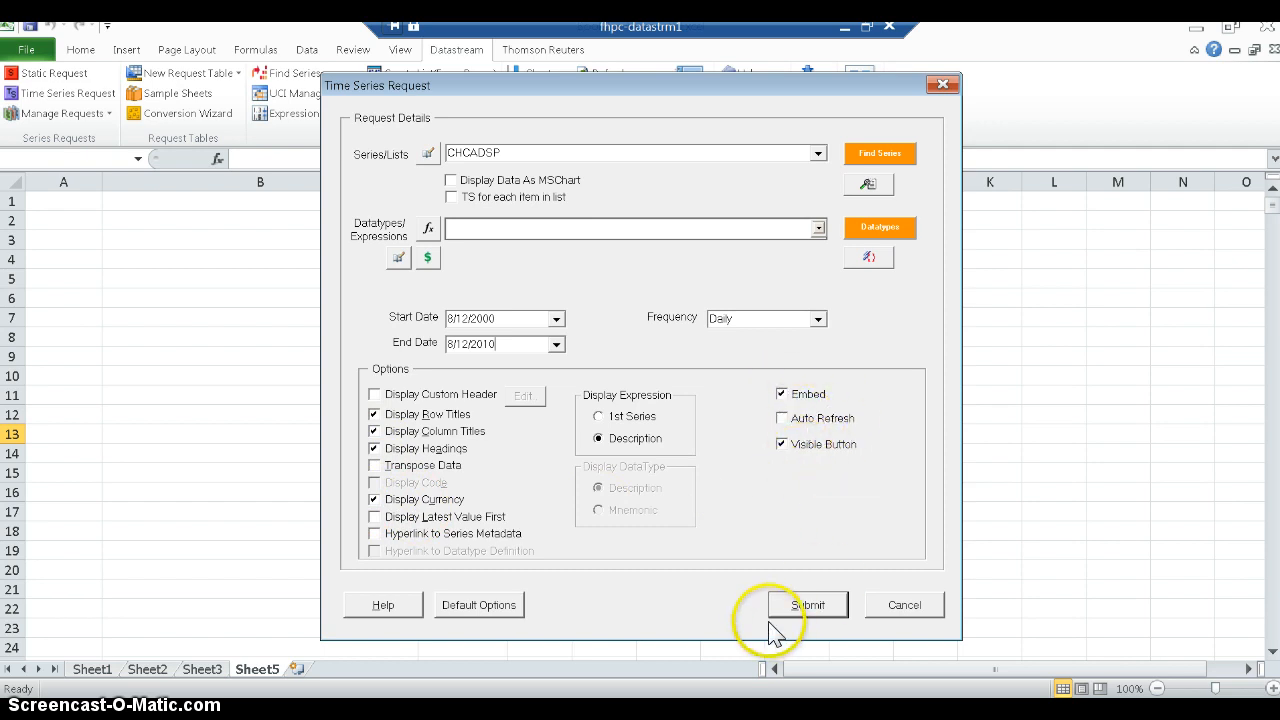
{"action": "left_click", "coordinate": [805, 606]}
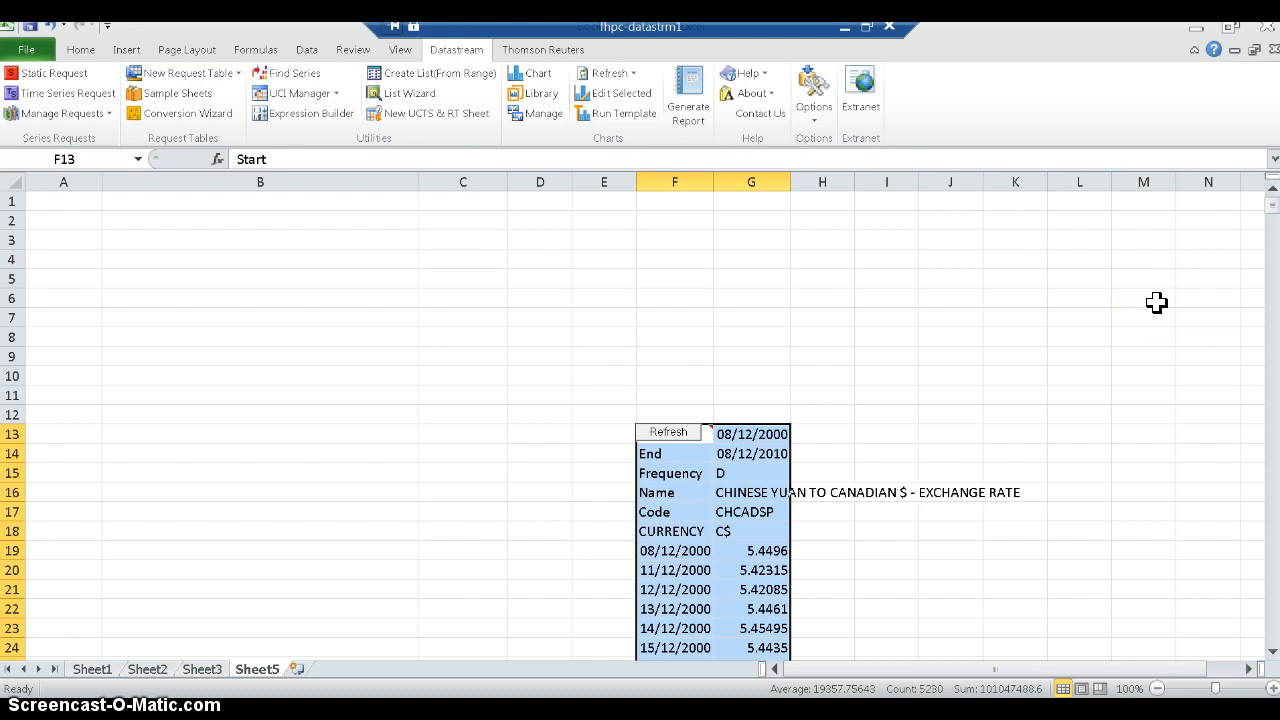
Step: Look over the retrieved exchange rate data and auto-fit column G to its contents
{"action": "left_click", "coordinate": [43, 204]}
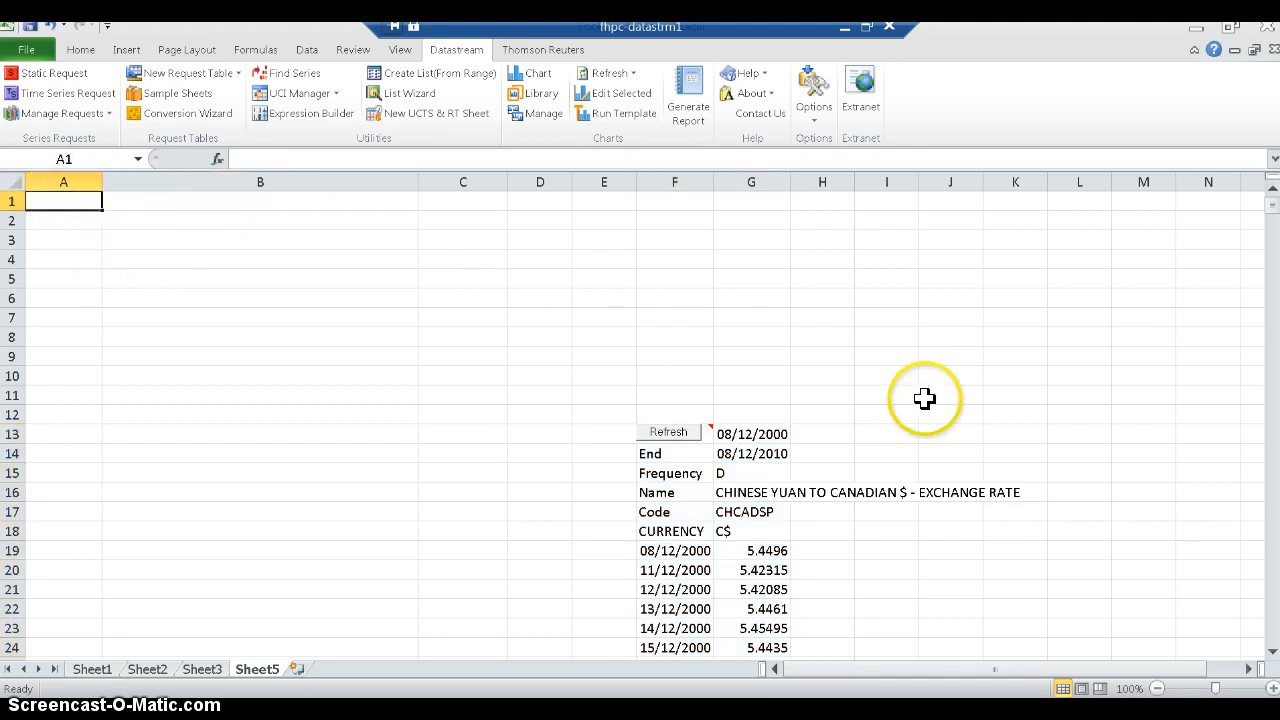
{"action": "scroll", "coordinate": [925, 400], "scroll_direction": "down", "scroll_amount": 1}
{"action": "scroll", "coordinate": [686, 263], "scroll_direction": "up", "scroll_amount": 1}
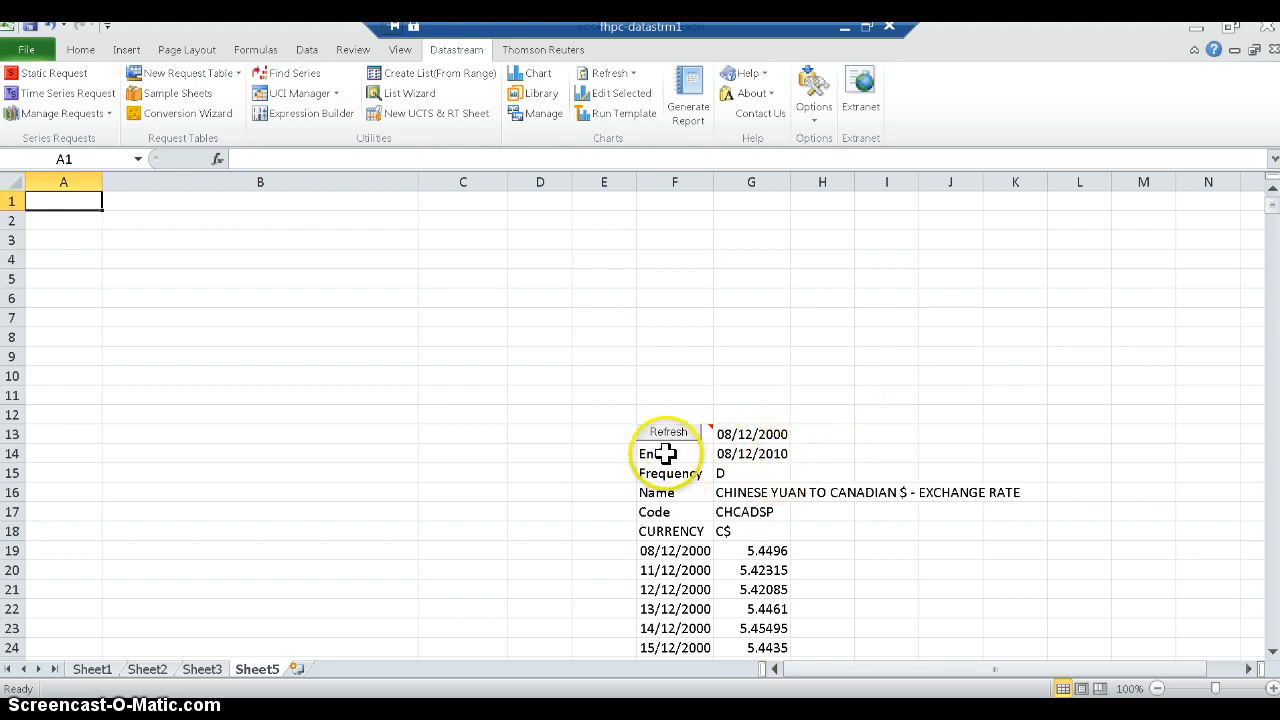
{"action": "scroll", "coordinate": [951, 394], "scroll_direction": "down", "scroll_amount": 1}
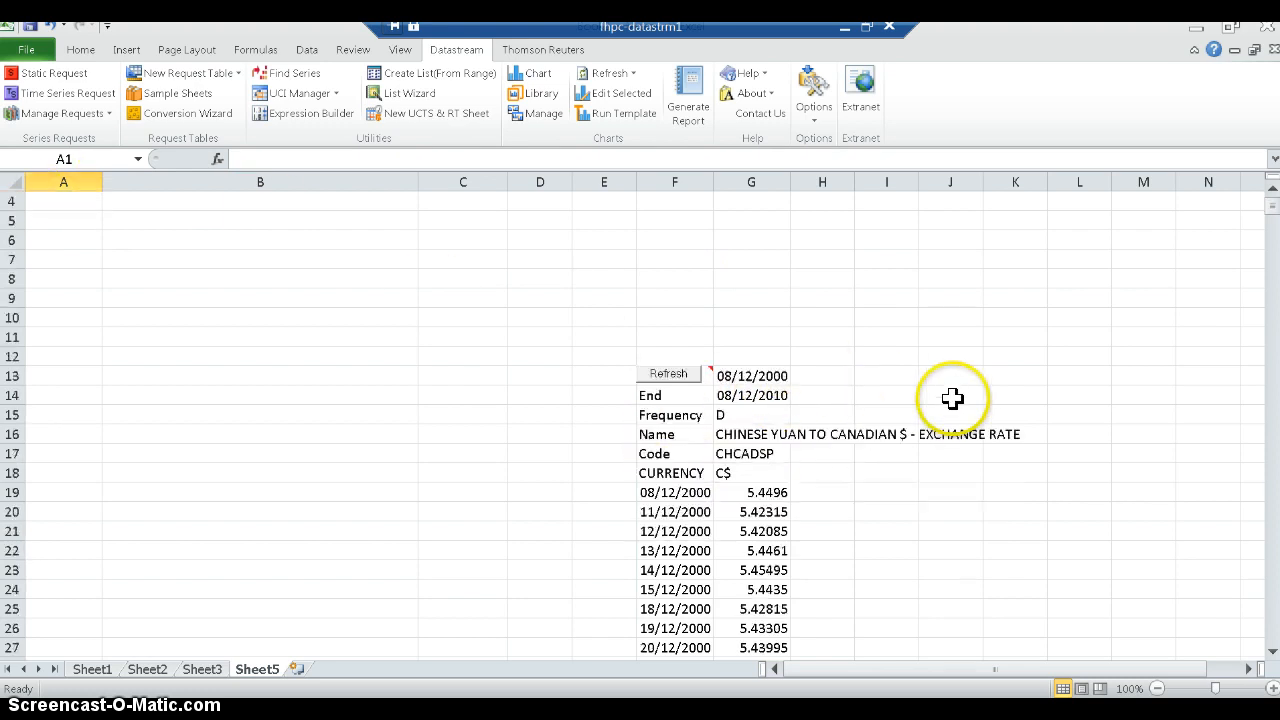
{"action": "scroll", "coordinate": [1014, 352], "scroll_direction": "down", "scroll_amount": 1}
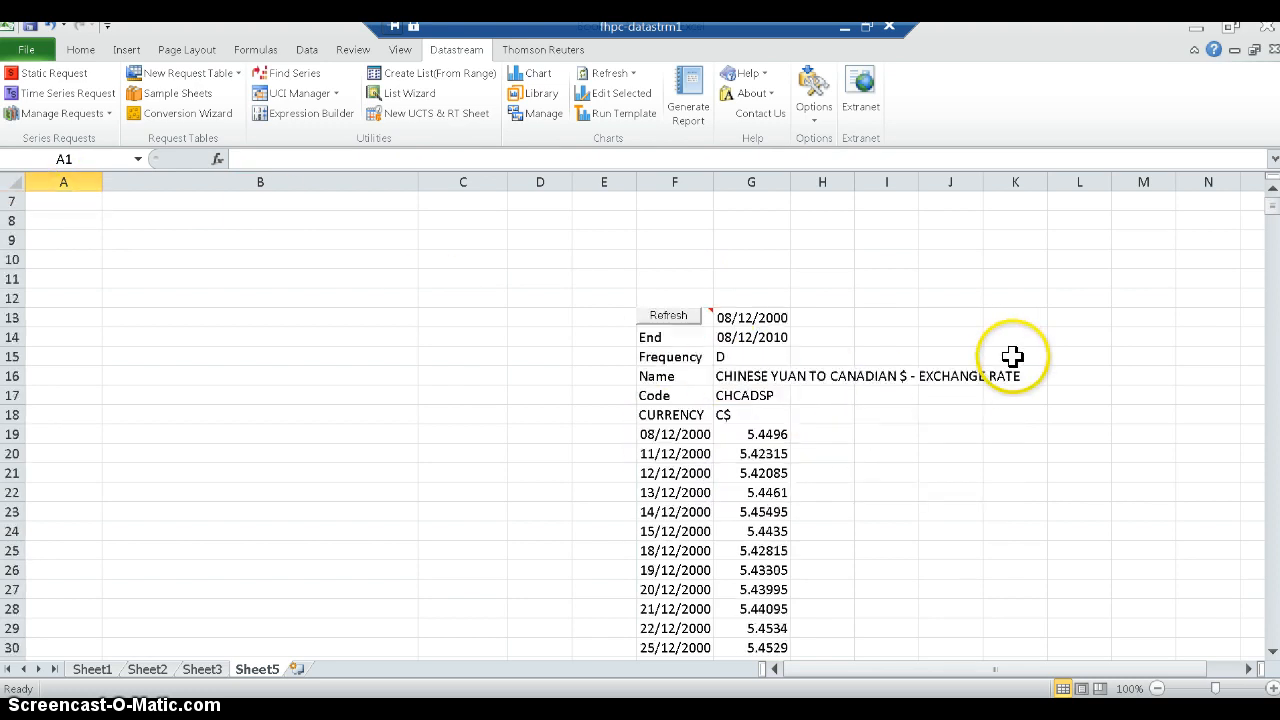
{"action": "double_click", "coordinate": [790, 181]}
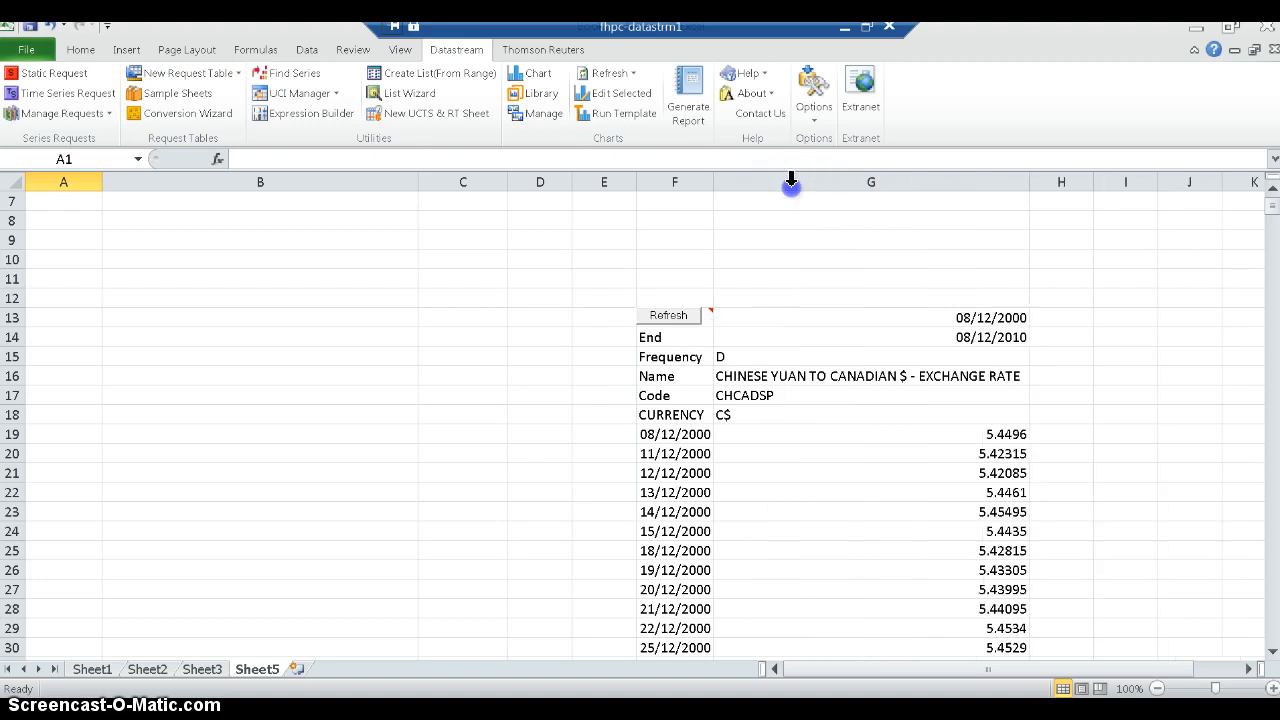
{"action": "scroll", "coordinate": [1082, 327], "scroll_direction": "down", "scroll_amount": 1}
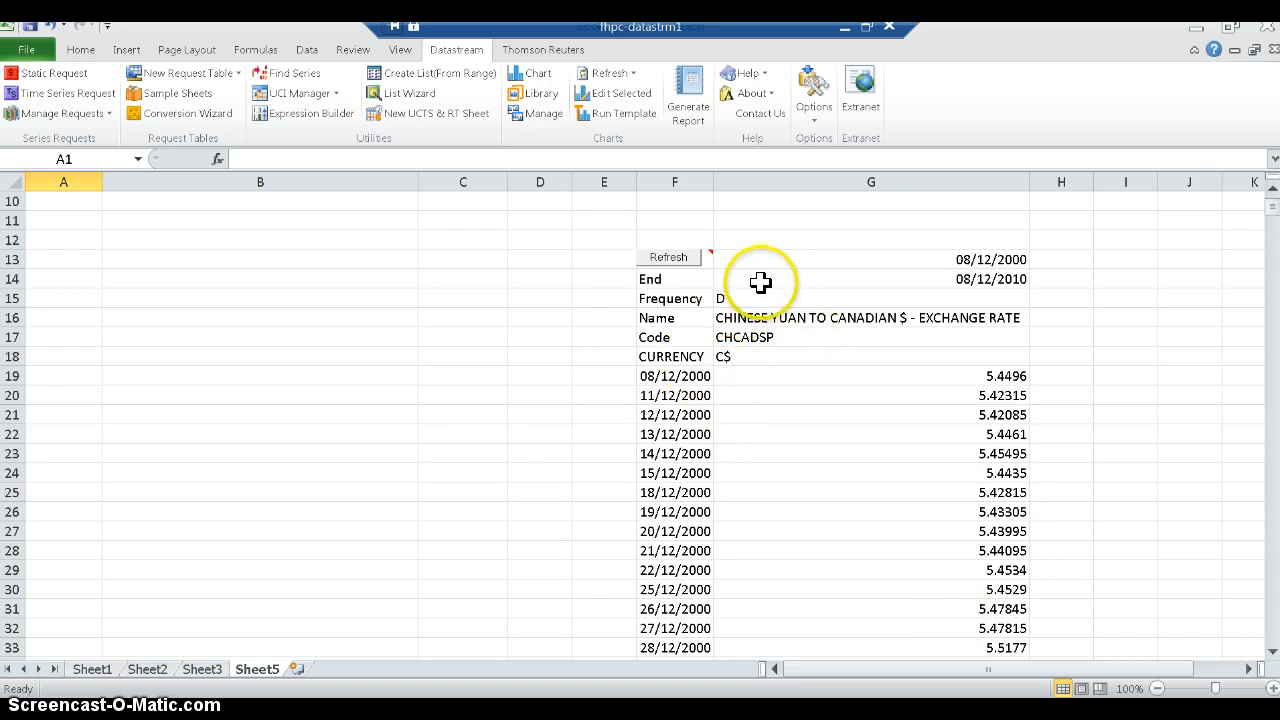
Step: Open the embedded time series request for editing, review its settings, and close the editor without changes
{"action": "left_click", "coordinate": [668, 258]}
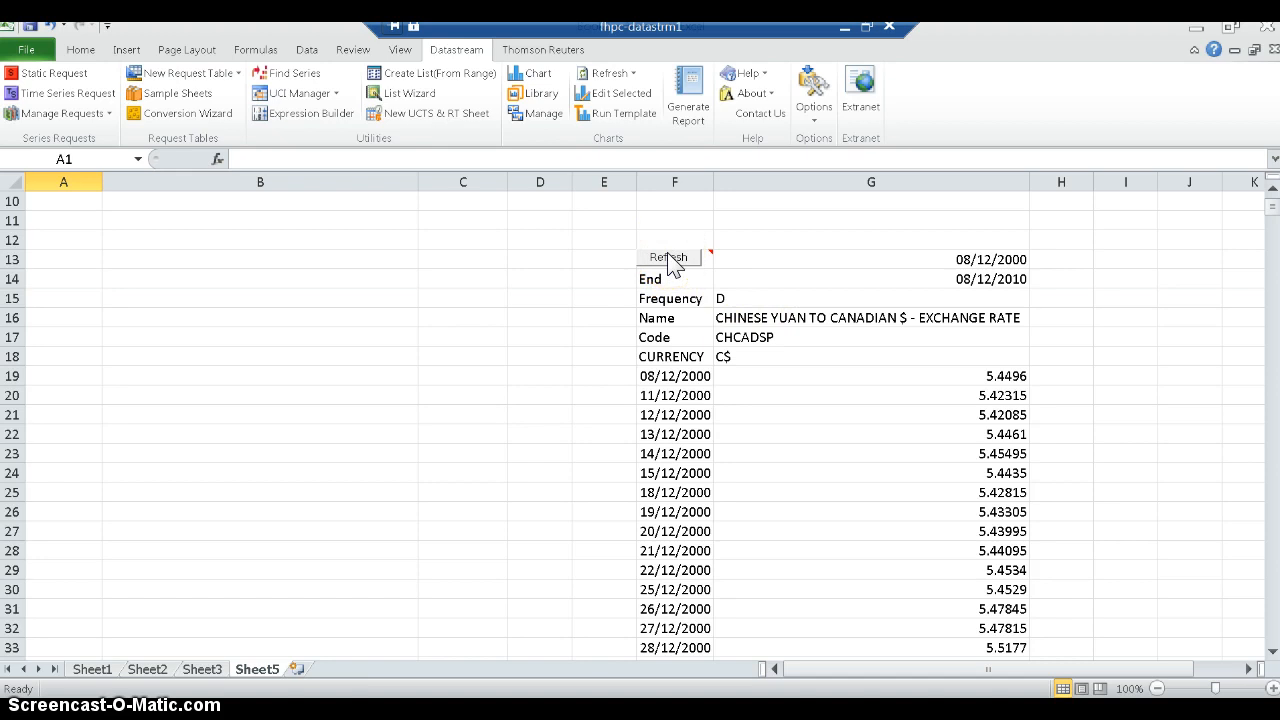
{"action": "right_click", "coordinate": [668, 258]}
{"action": "left_click", "coordinate": [734, 302]}
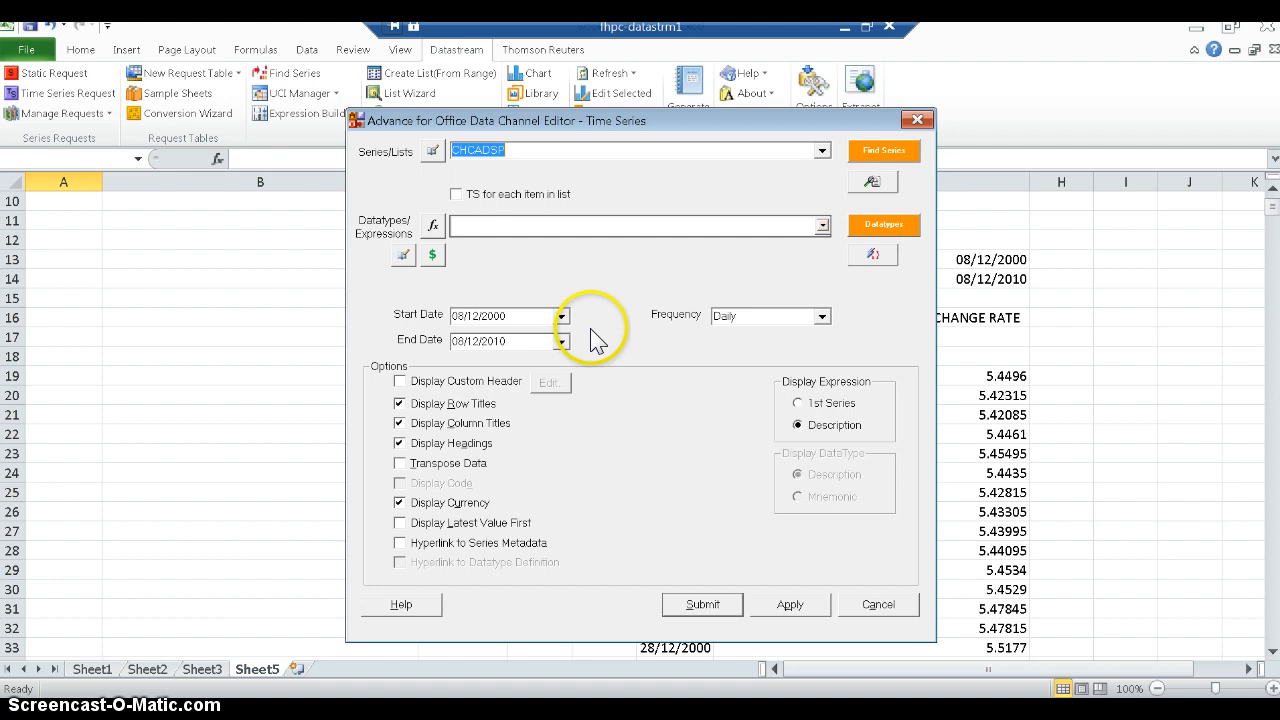
{"action": "left_click", "coordinate": [880, 604]}
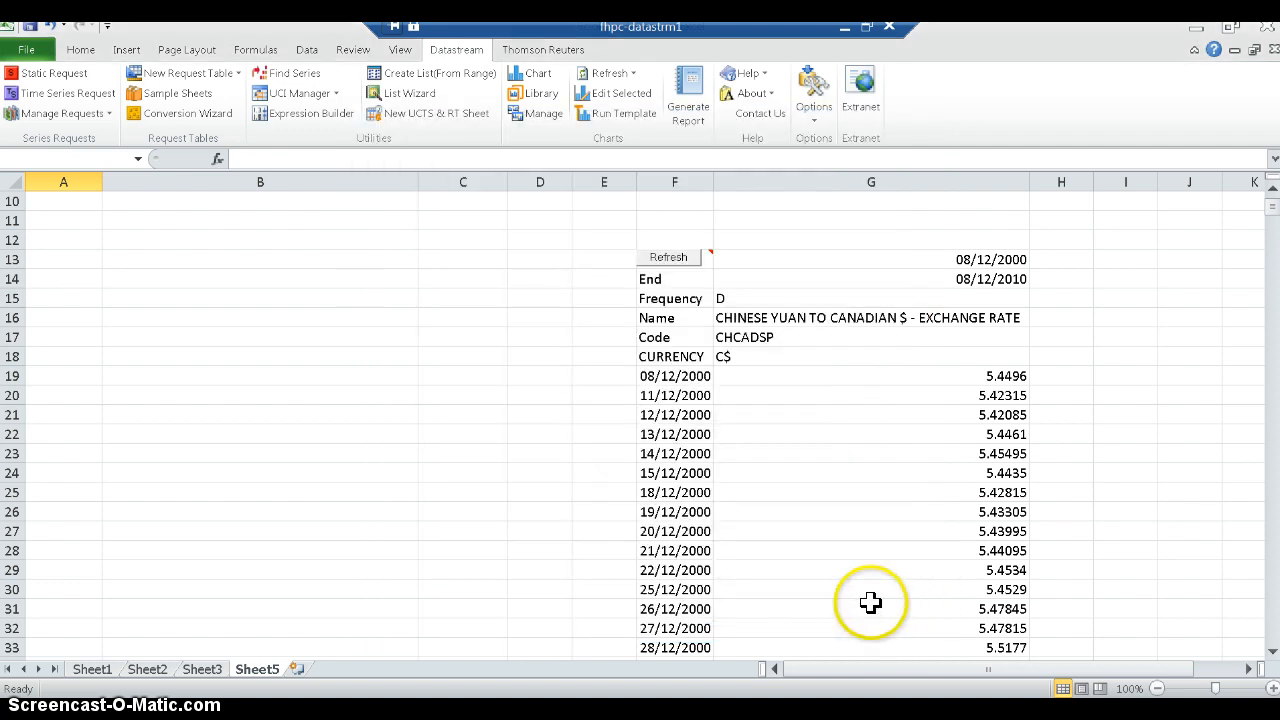
Step: Add a new blank worksheet to the workbook and select cell K8 on it
{"action": "left_click", "coordinate": [297, 668]}
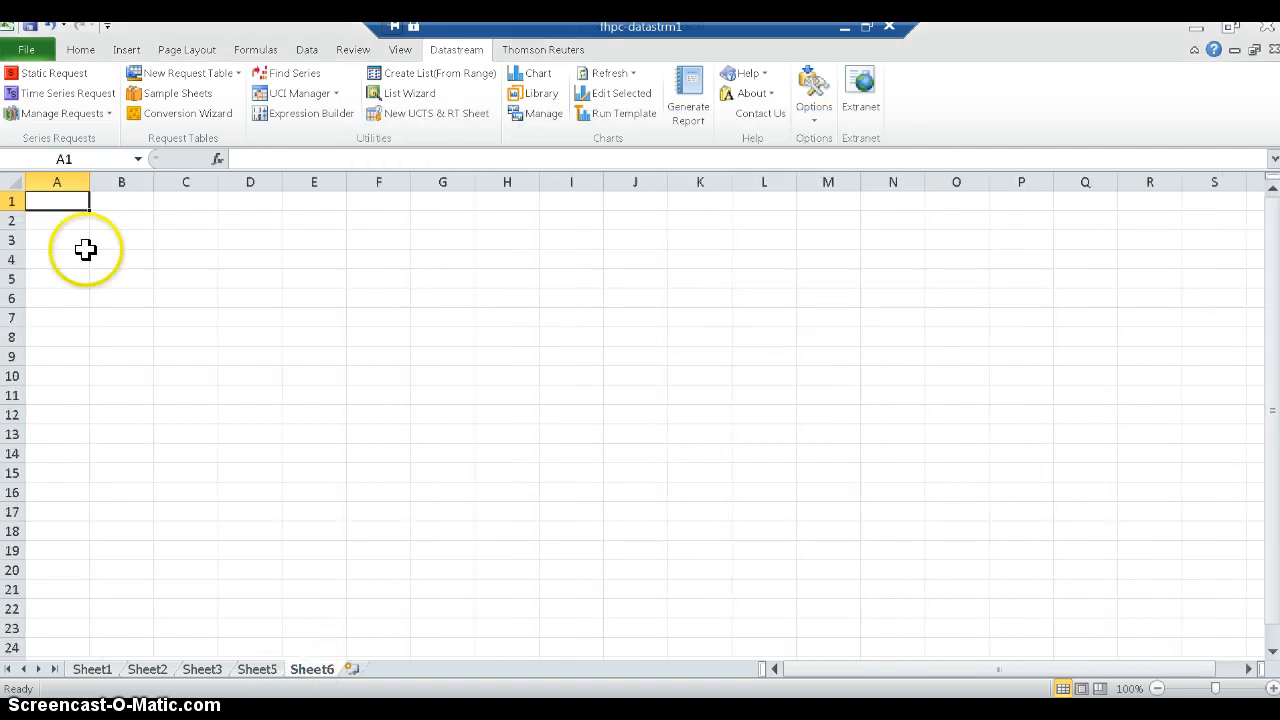
{"action": "left_click", "coordinate": [64, 201]}
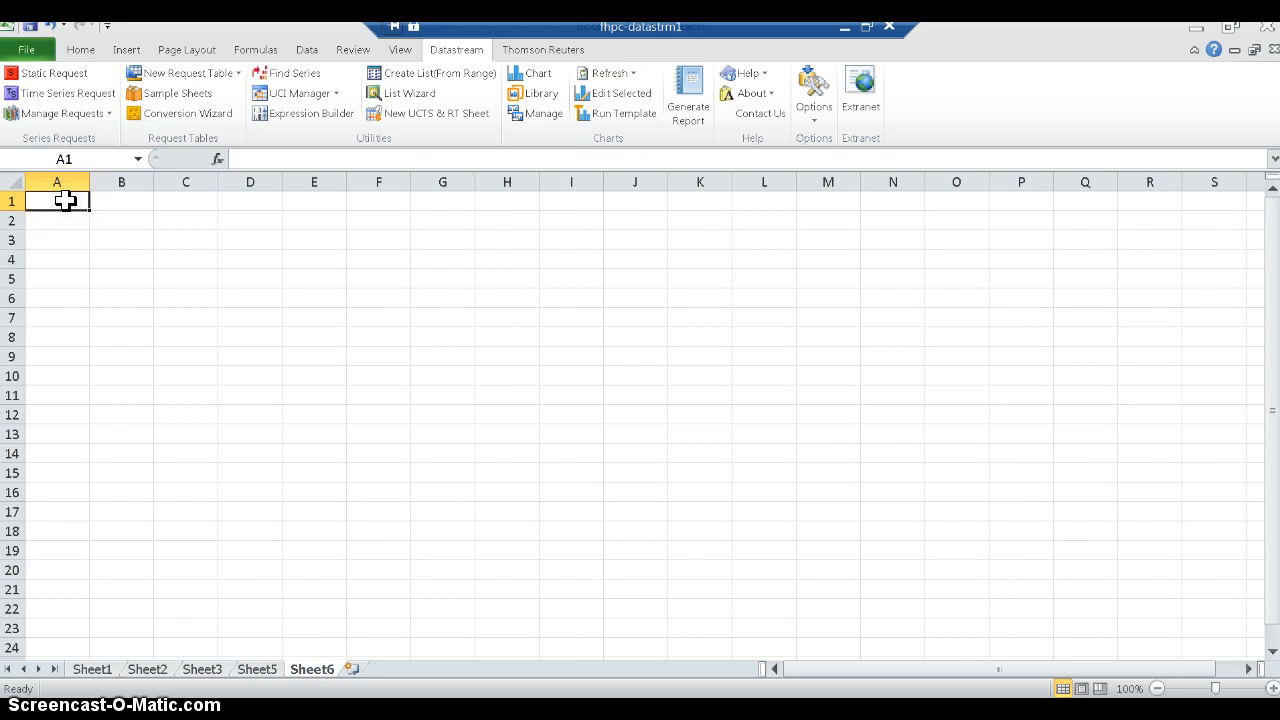
{"action": "left_click", "coordinate": [713, 336]}
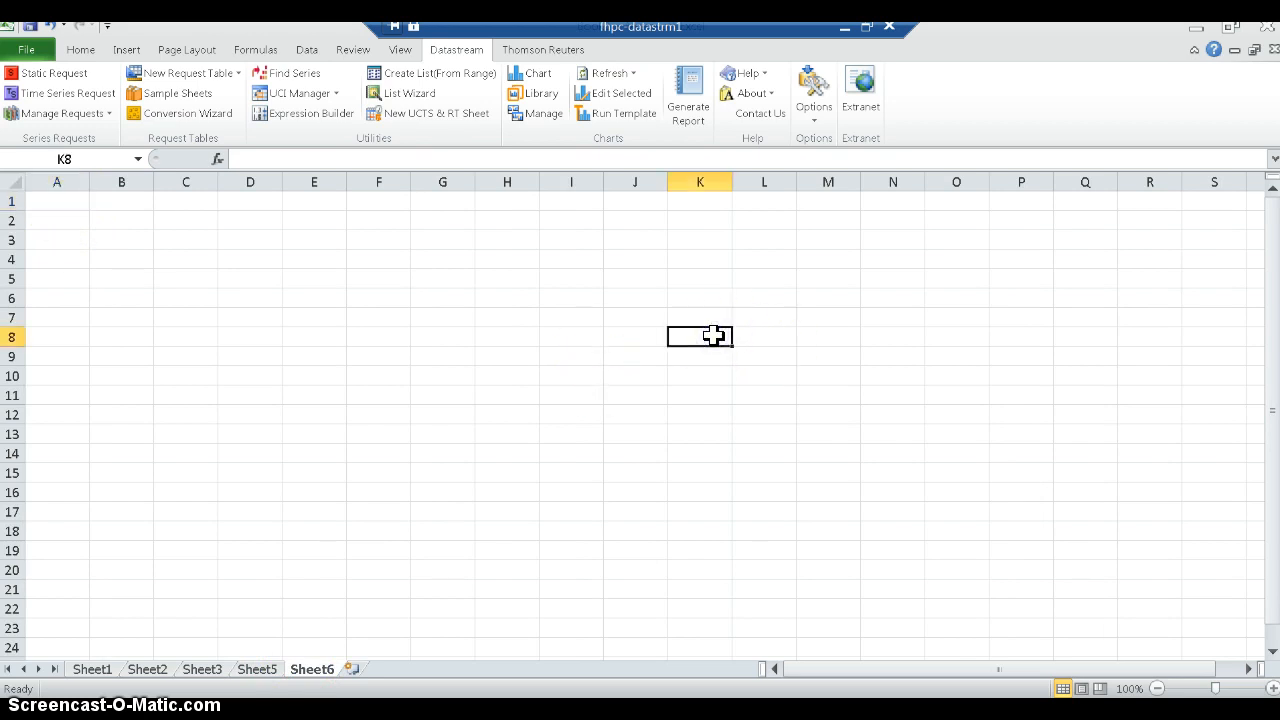